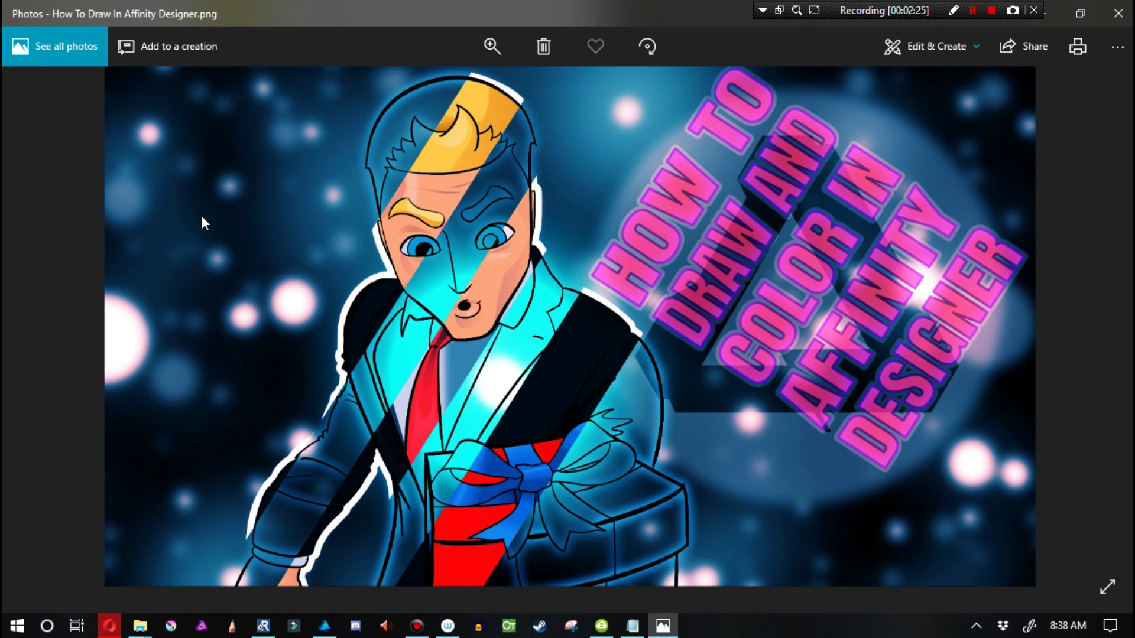
- Toggle the visibility of the Mascot Linework and Mascot Color layers to inspect what each one contains
key("ctrl+d")
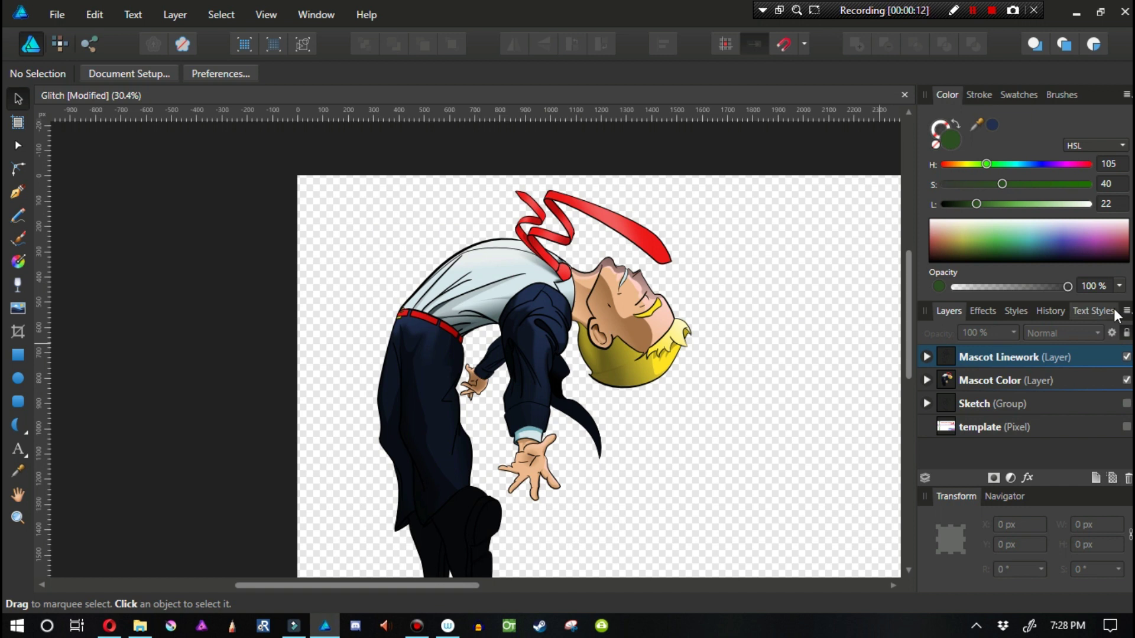
left_click(1126, 357)
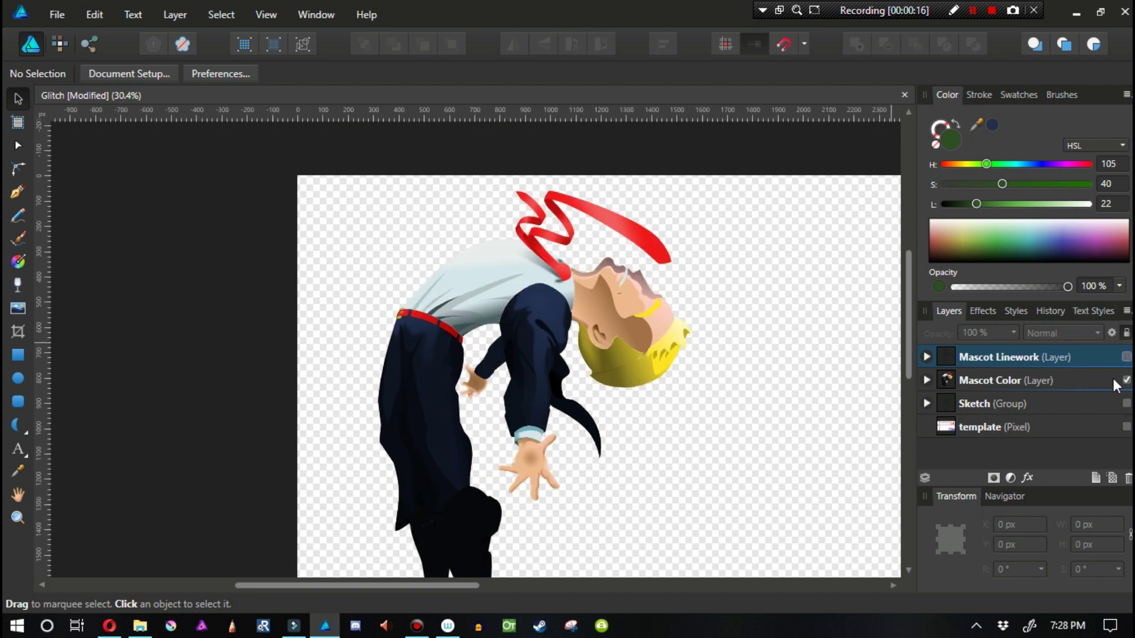
left_click(1126, 380)
left_click(1126, 380)
left_click(1126, 357)
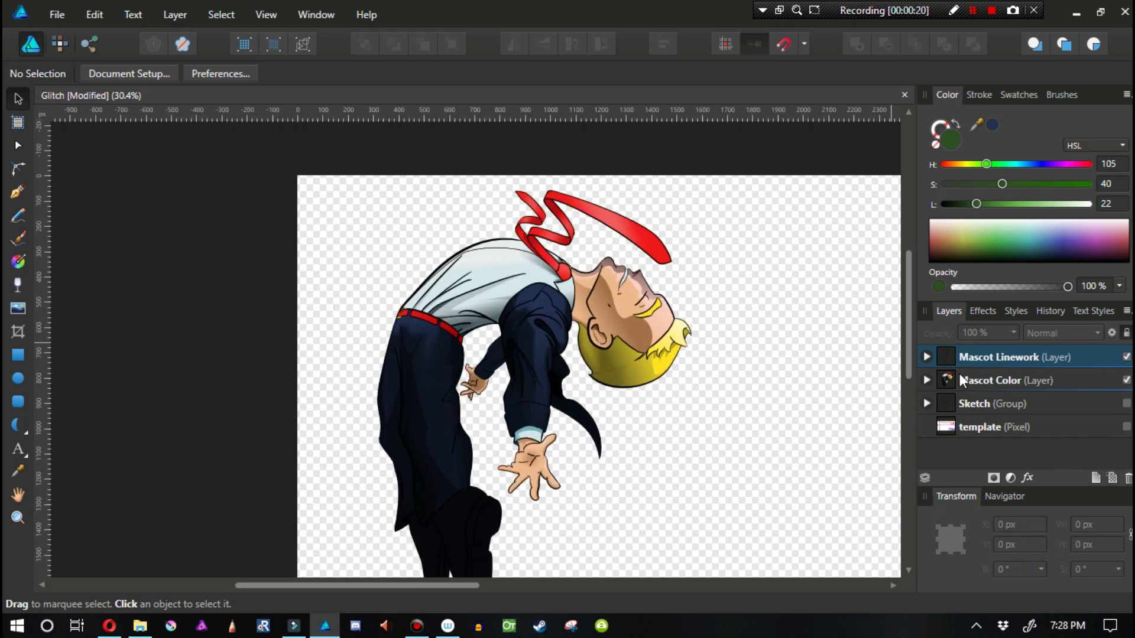
- Group the Mascot Linework and Mascot Color layers and name the group Anchor
mouse_move(972, 381)
left_mouse_down()
mouse_move(974, 354)
mouse_move(974, 385)
left_mouse_up()
left_click(968, 360)
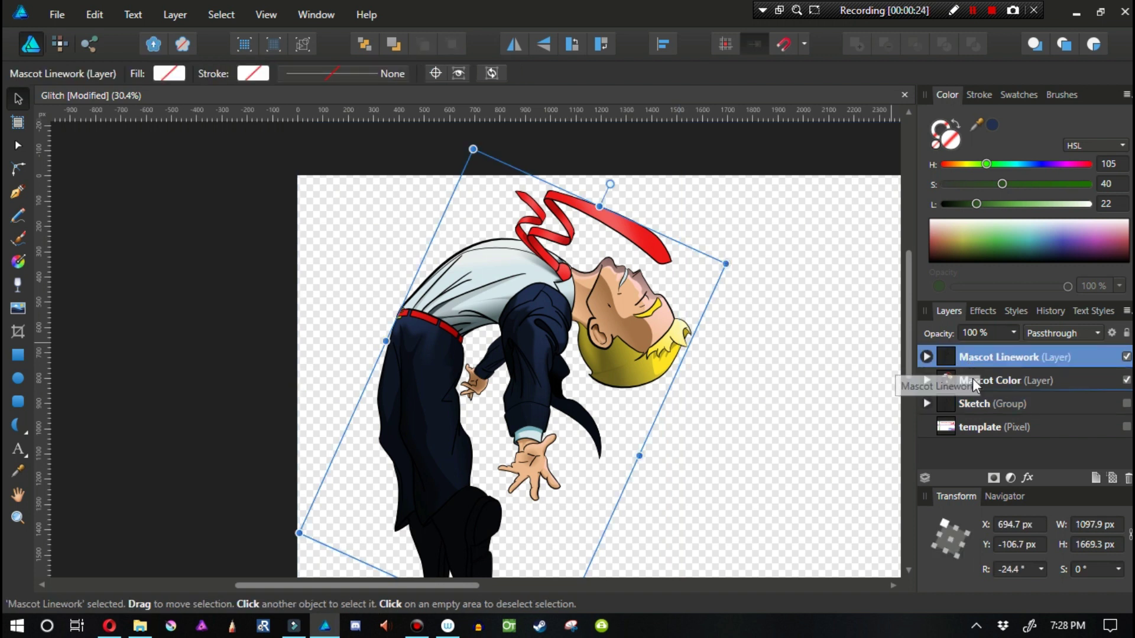
left_click(975, 380, "shift")
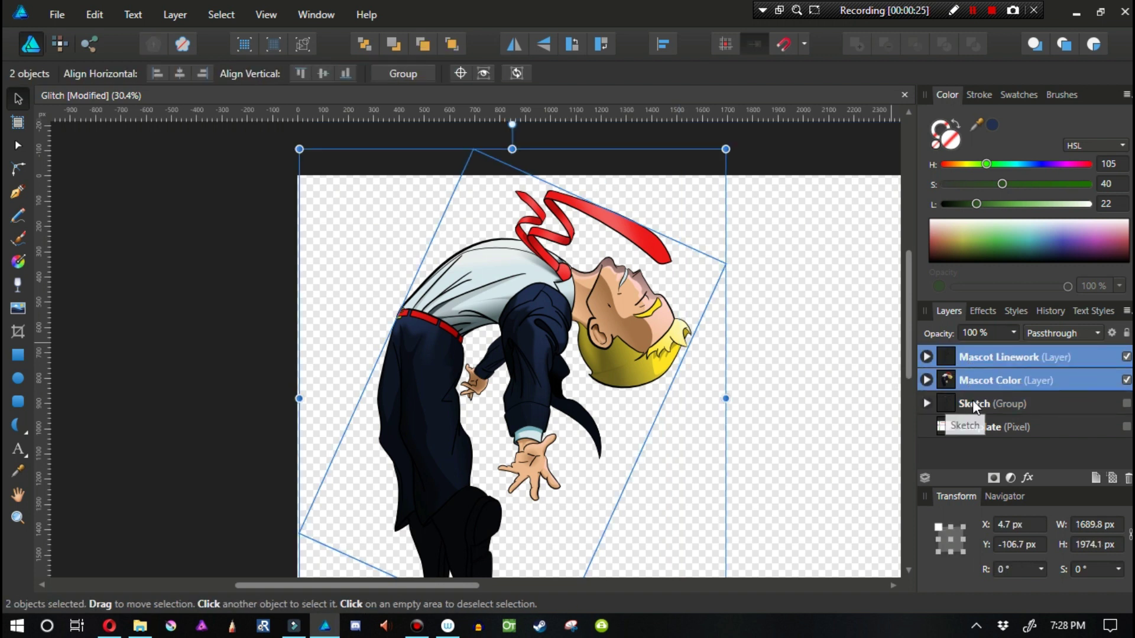
key("ctrl+g")
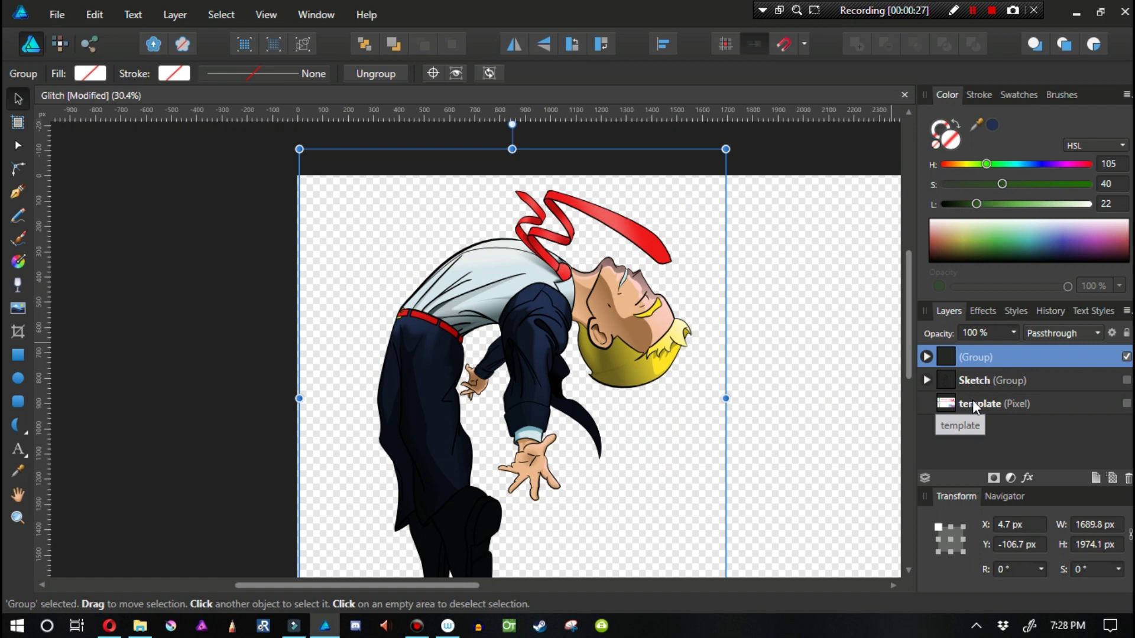
double_click(975, 357)
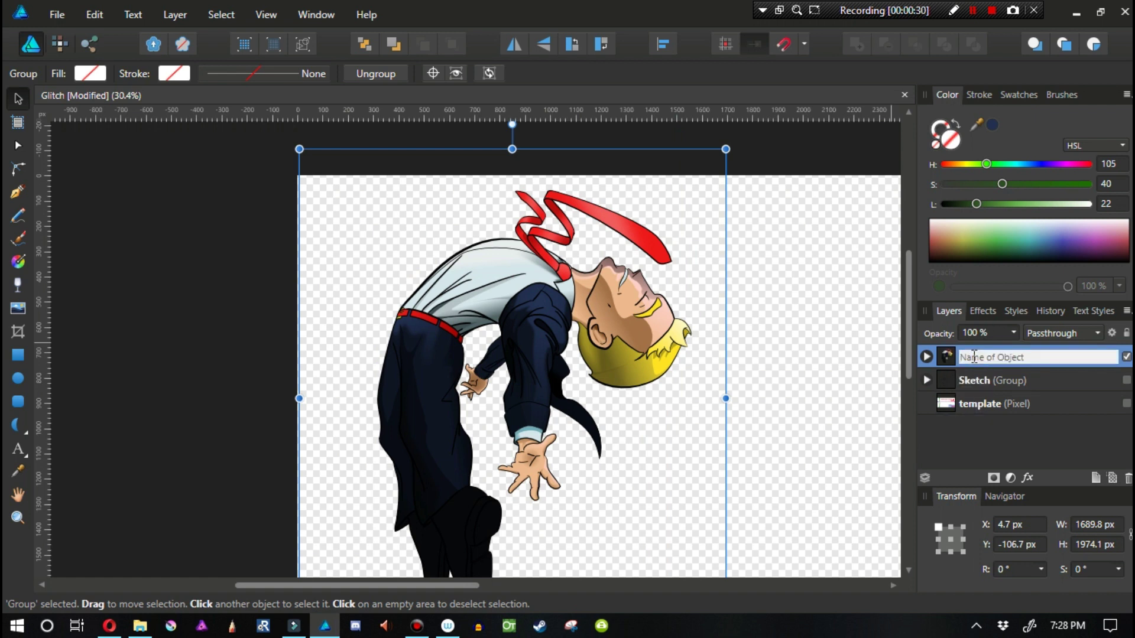
type("Anchor")
key("Return")
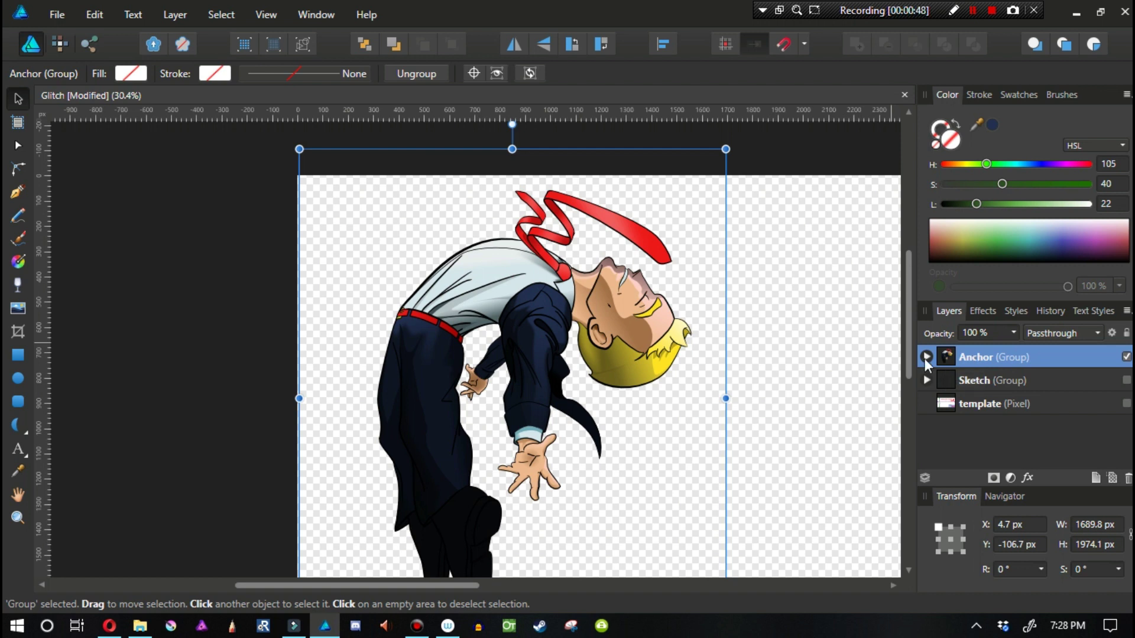
- Draw a green rectangle about 1845 by 1697 px over the mascot and place it inside the Anchor group above Mascot Linework
left_click(926, 357)
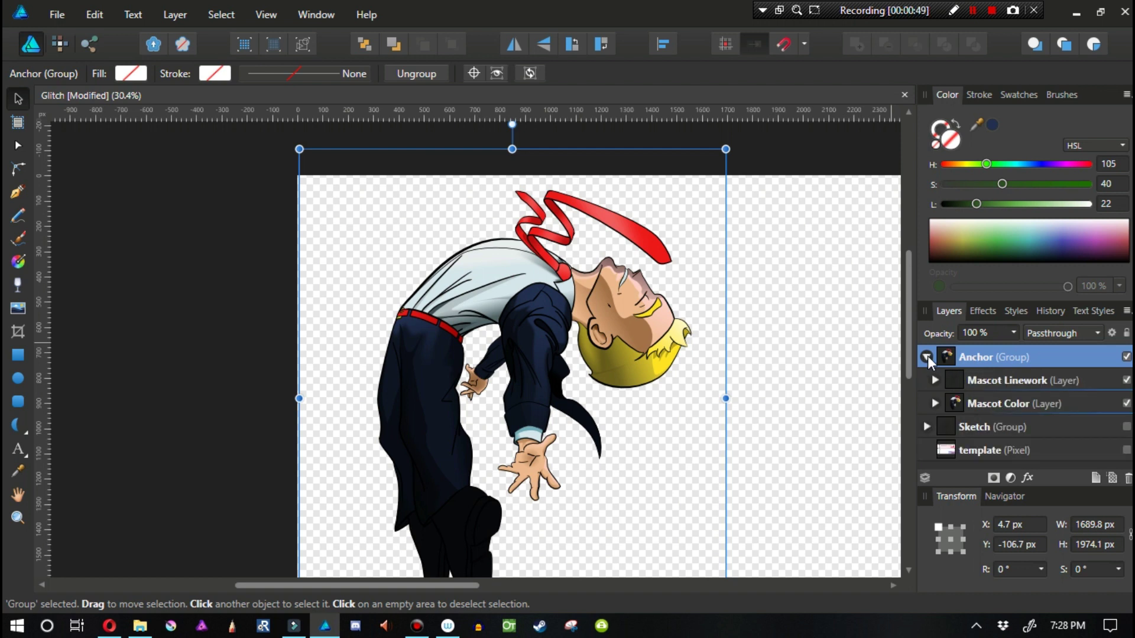
left_click(979, 353)
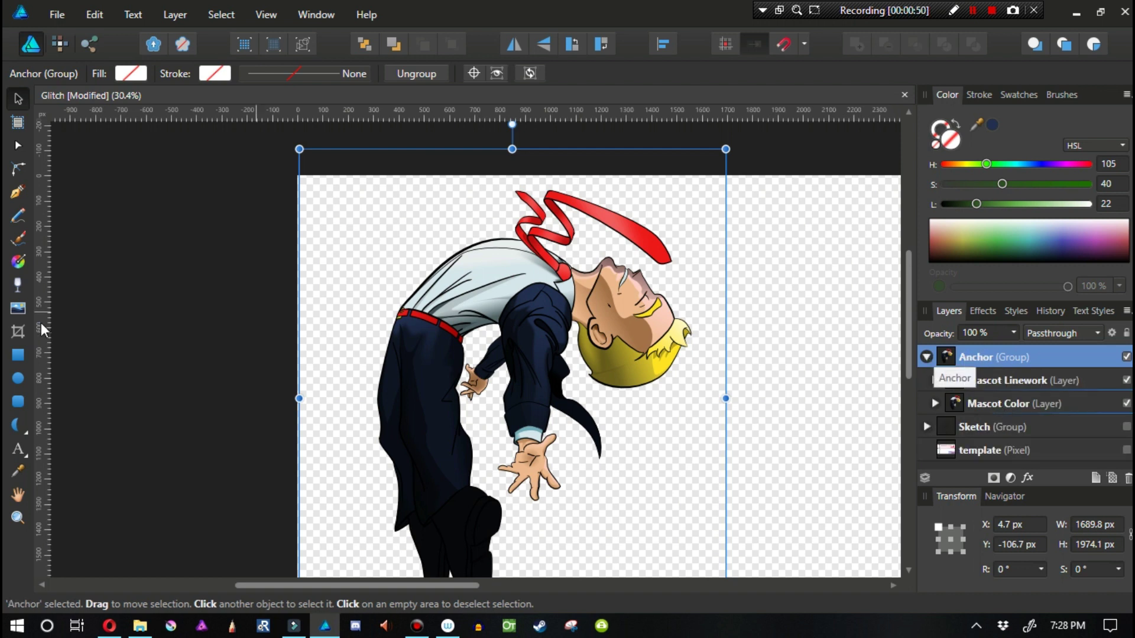
left_click(24, 357)
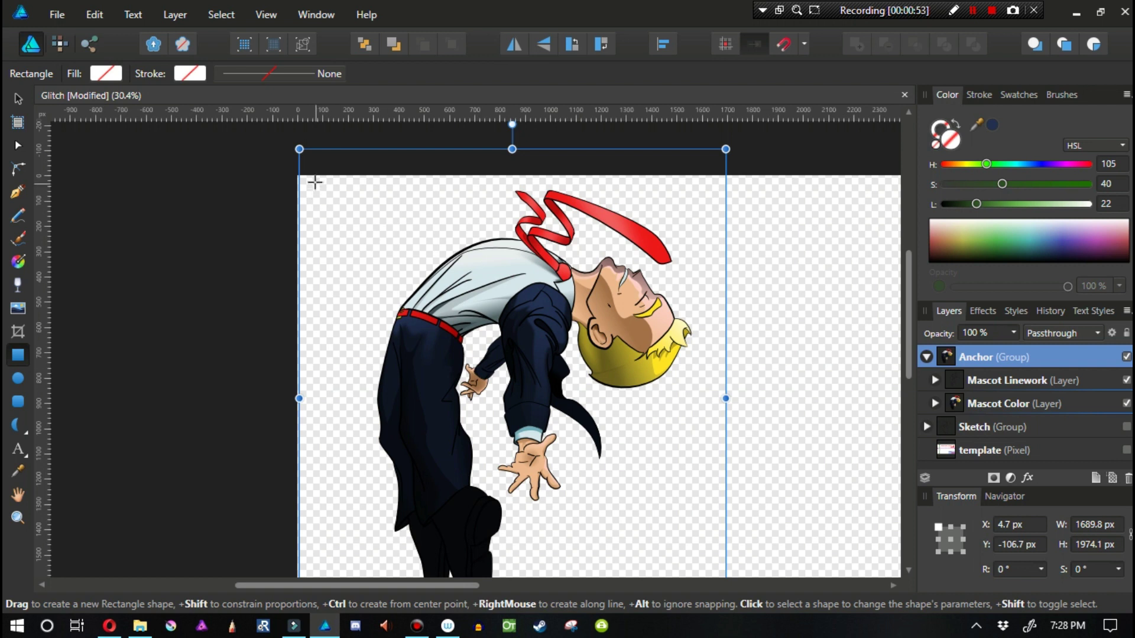
left_click_drag(311, 179, 777, 545)
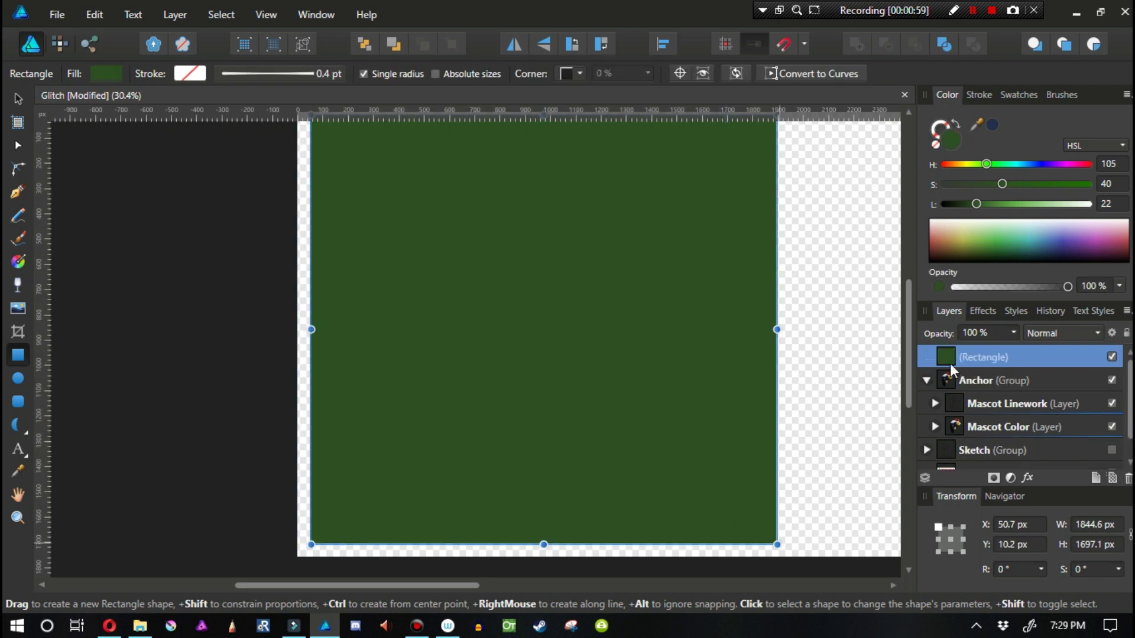
left_click_drag(948, 369, 962, 391)
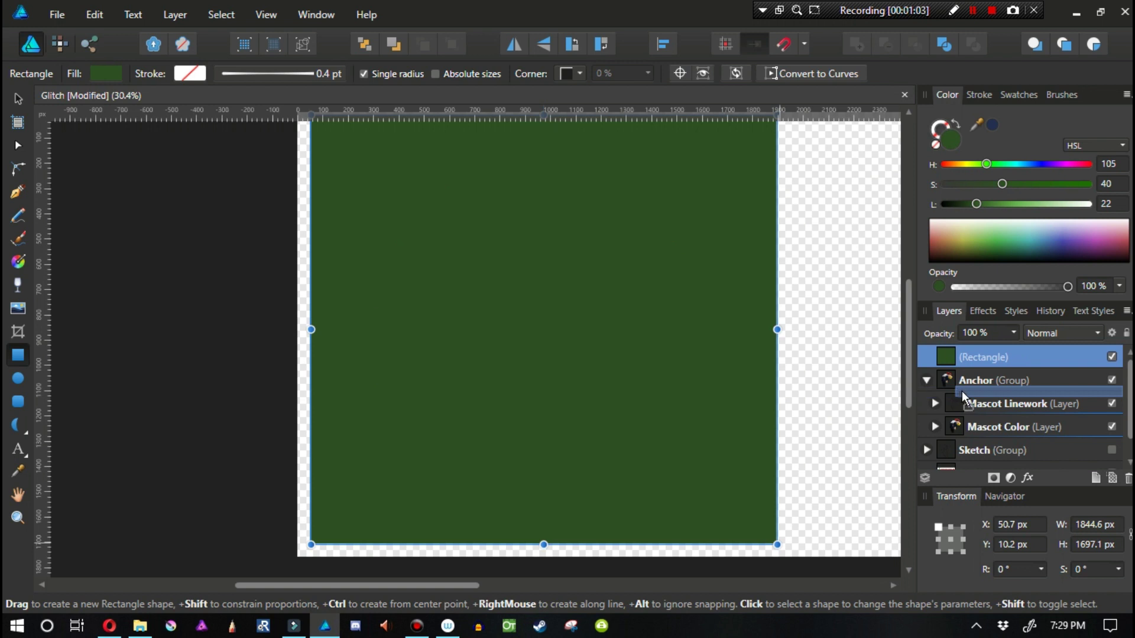
- Hide the green rectangle and draw a thin horizontal bar about 1726 by 16 px across the mascot's shoulder and face
left_click(1112, 380)
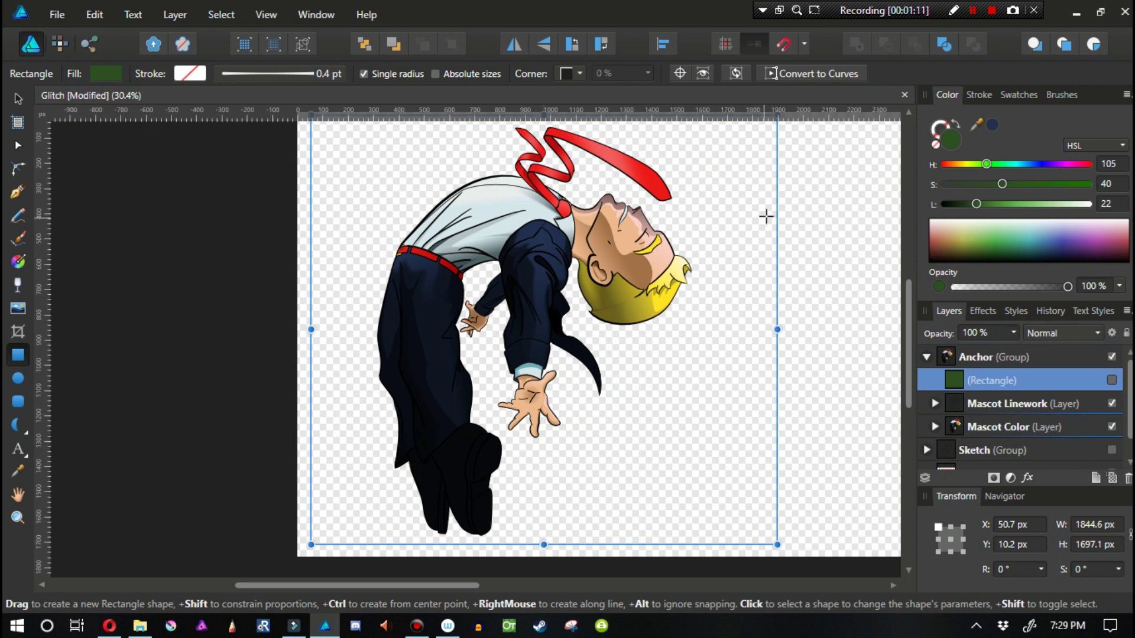
left_click_drag(762, 210, 324, 217)
left_click(992, 124)
key("v")
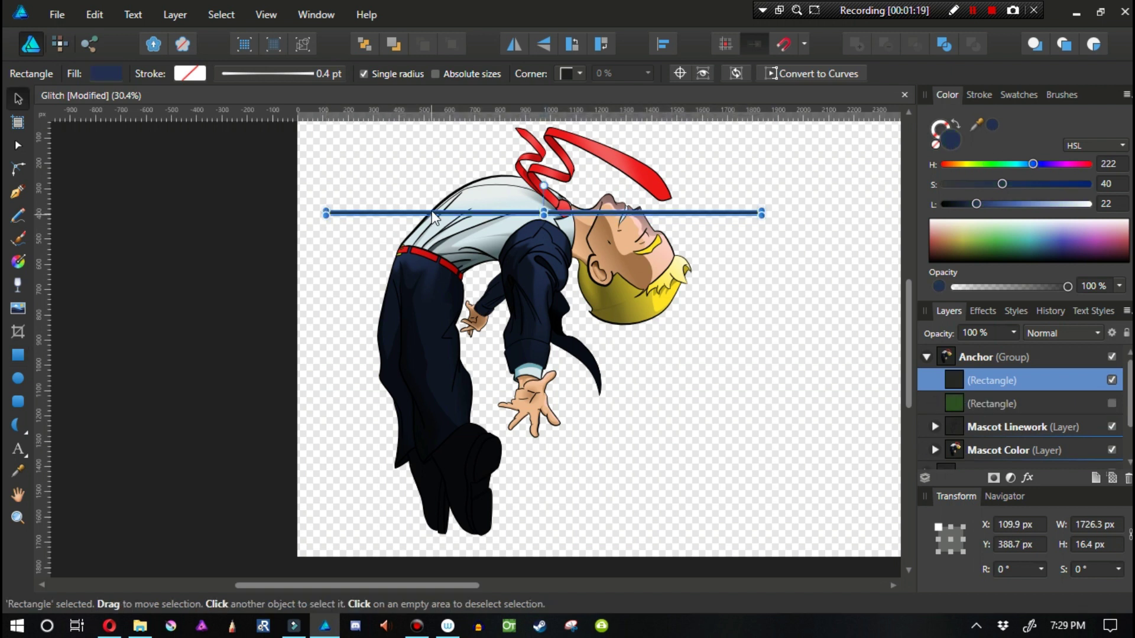
left_click_drag(435, 220, 436, 233)
- Recolor the bar teal with hue 180 and lightness 50, checking it against the green rectangle before hiding that rectangle again
left_click(1111, 403)
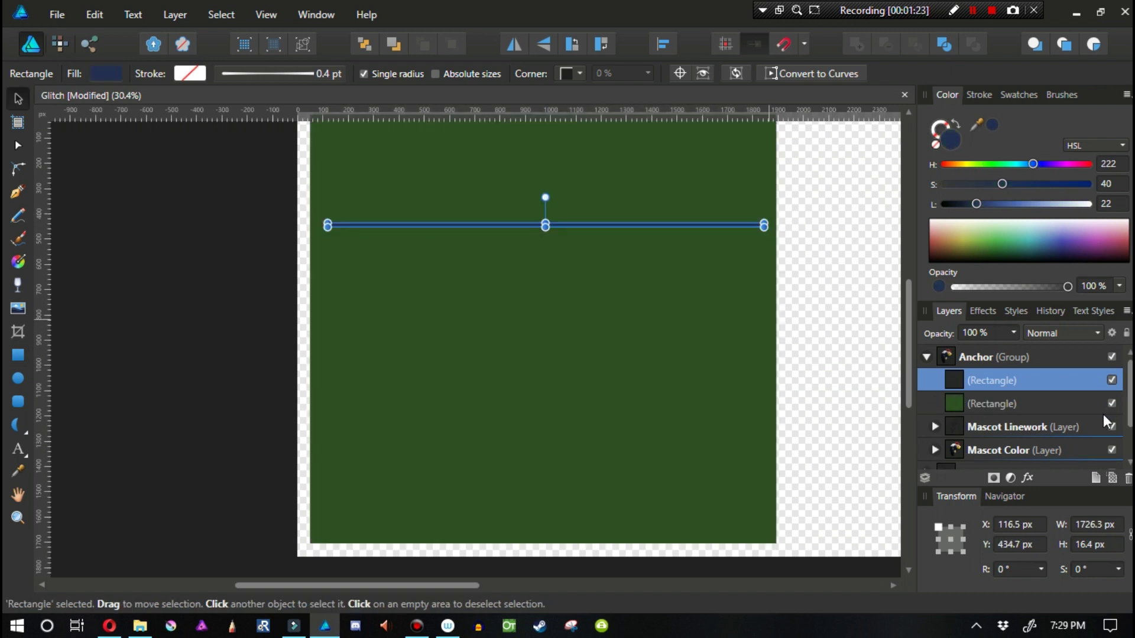
left_click(1014, 165)
left_click(1016, 204)
key("z")
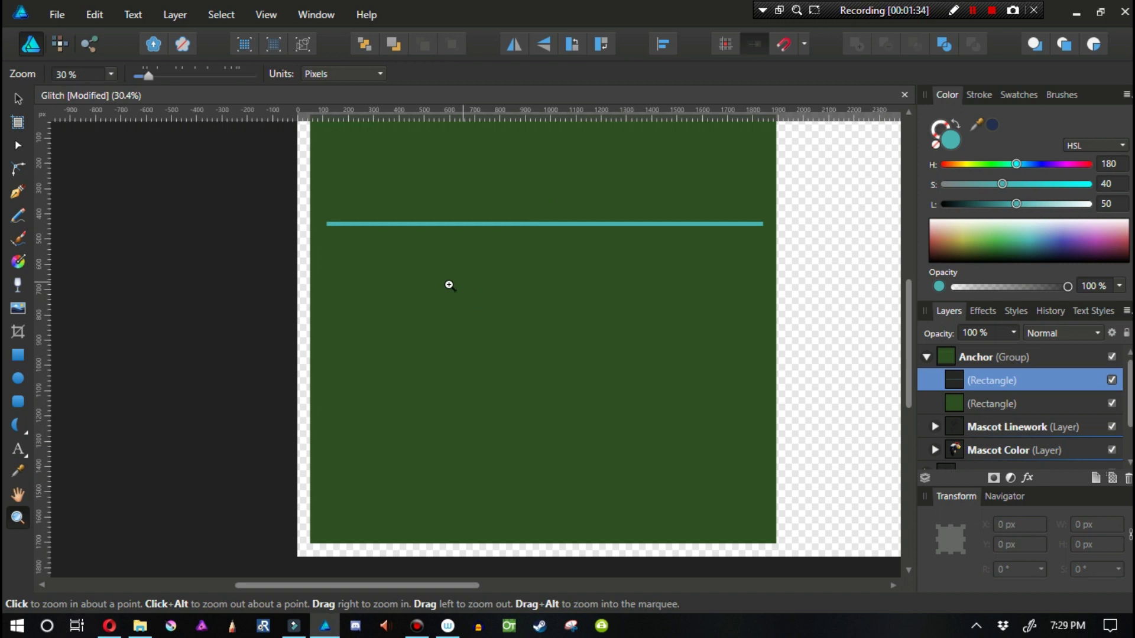
left_click(1111, 403)
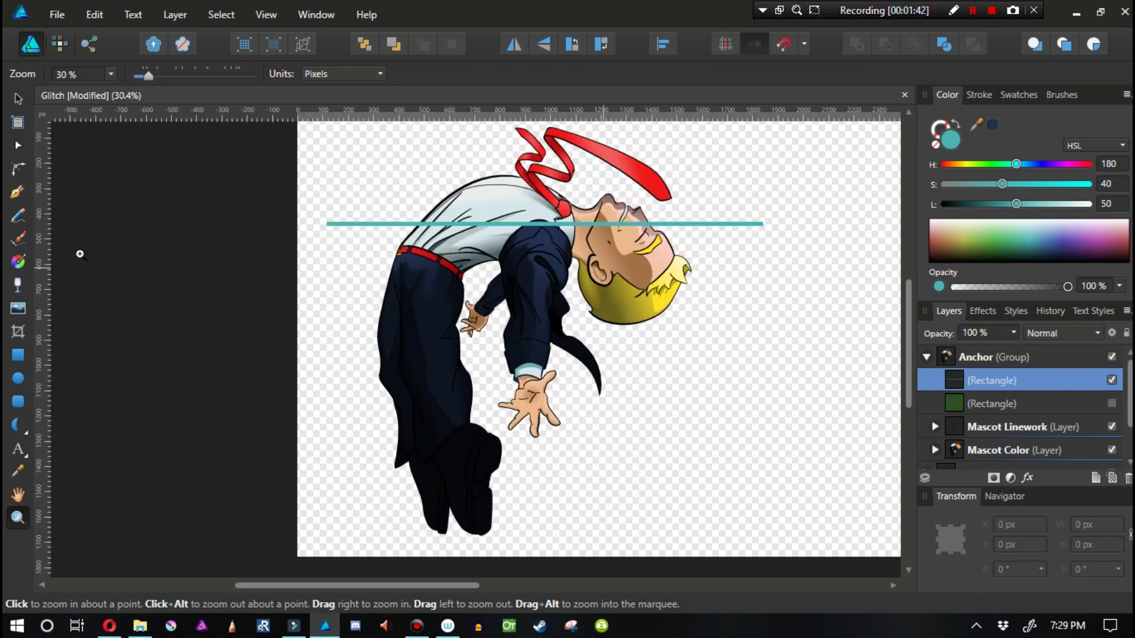
- Duplicate the teal bar at several heights and thicknesses across the mascot's hips, arm and head
key("v")
left_click_drag(473, 224, 469, 316)
mouse_move(542, 315)
left_mouse_down()
mouse_move(572, 309)
mouse_move(553, 309)
mouse_move(587, 203)
mouse_move(541, 206)
mouse_move(583, 236)
left_mouse_up()
scroll(559, 316, "up", 3)
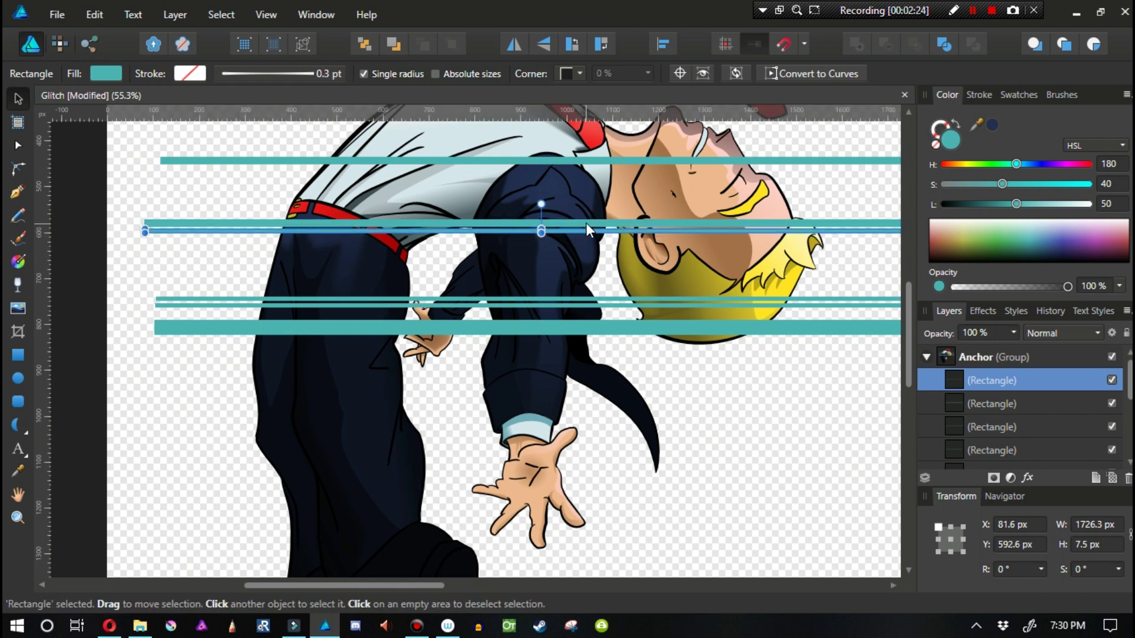
- Add more teal bar copies of varying thickness across the mascot's upper shirt and red tie
left_click(586, 223)
scroll(488, 286, "up", 4)
left_click_drag(507, 290, 534, 241)
left_click_drag(651, 239, 579, 194)
scroll(397, 223, "down", 5)
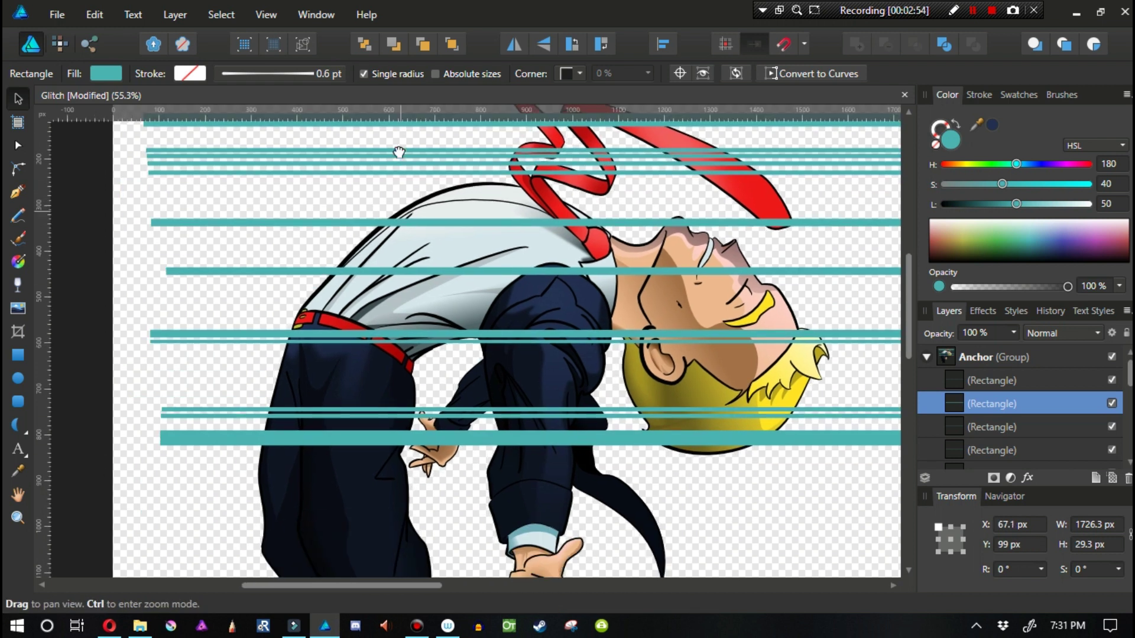
- Place thicker and thinner teal bar copies across the mascot's outstretched hand and below its feet
left_click(393, 221)
left_click_drag(393, 221, 430, 439)
mouse_move(520, 422)
left_mouse_down()
mouse_move(473, 127)
mouse_move(443, 349)
mouse_move(422, 340)
mouse_move(442, 293)
mouse_move(493, 292)
left_mouse_up()
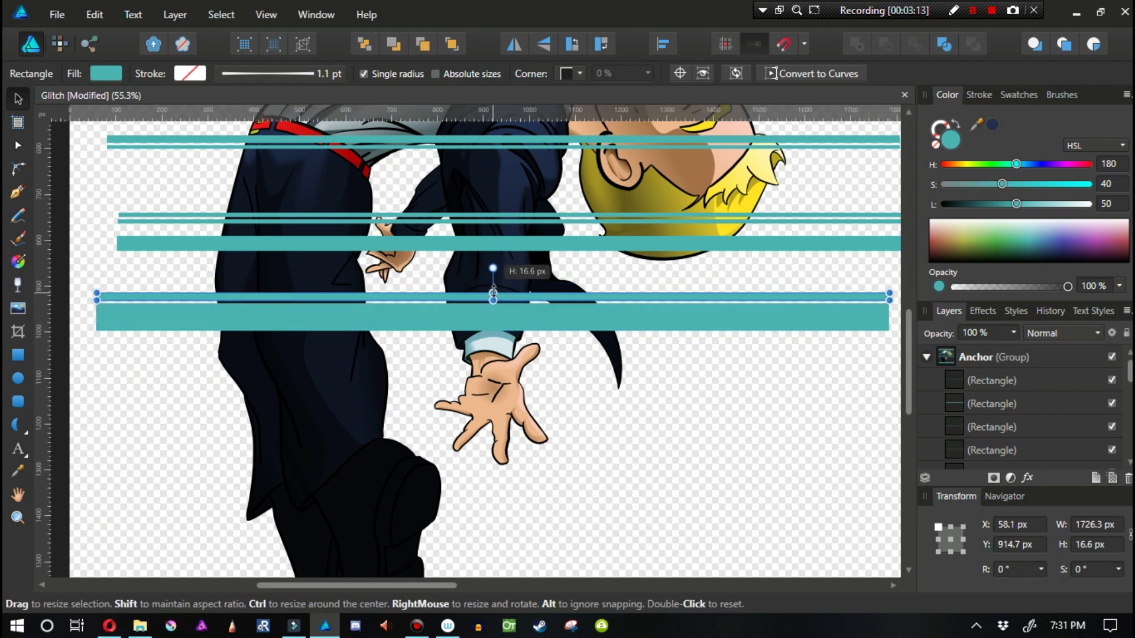
left_click(438, 331, "shift")
left_click_drag(438, 331, 417, 414)
key("ctrl+d")
key("z")
scroll(350, 379, "down", 3)
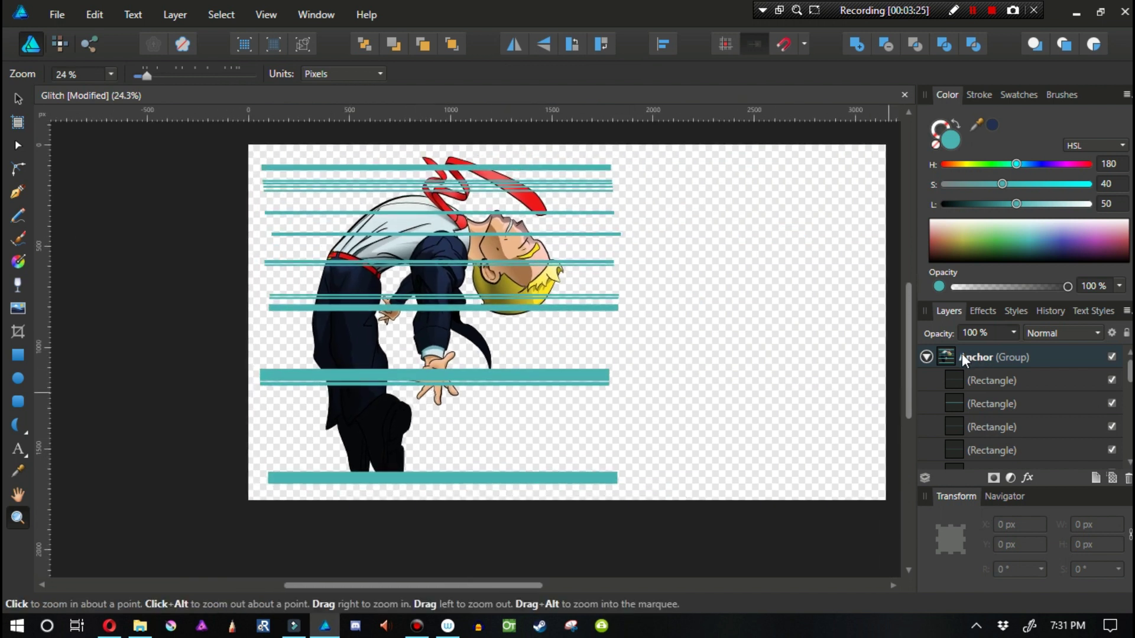
- Select all the teal bars in the Anchor group and set their blend mode to Erase
left_click(980, 378)
scroll(1120, 441, "down", 1)
scroll(1120, 441, "down", 1)
left_click(1018, 407, "shift")
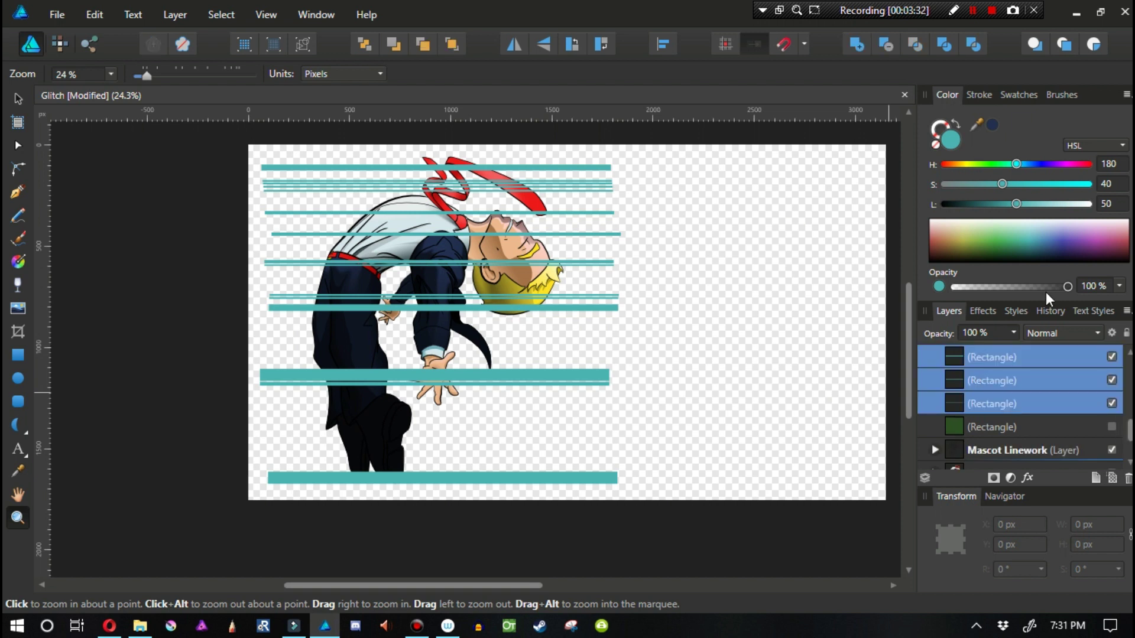
left_click(1097, 333)
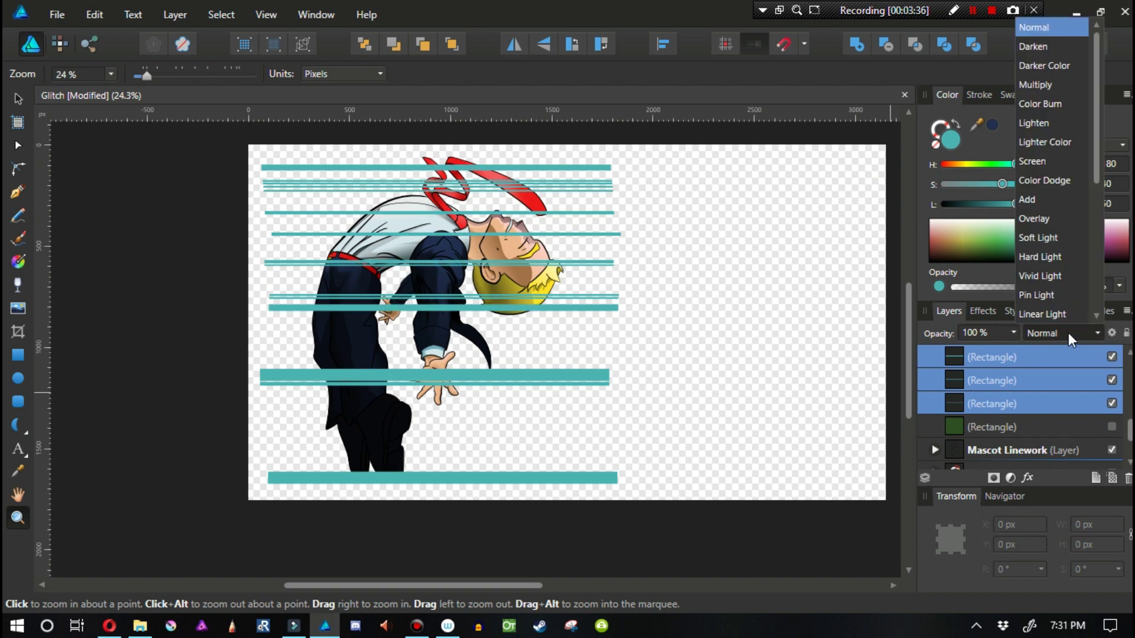
scroll(1081, 248, "down", 3)
scroll(1096, 267, "down", 3)
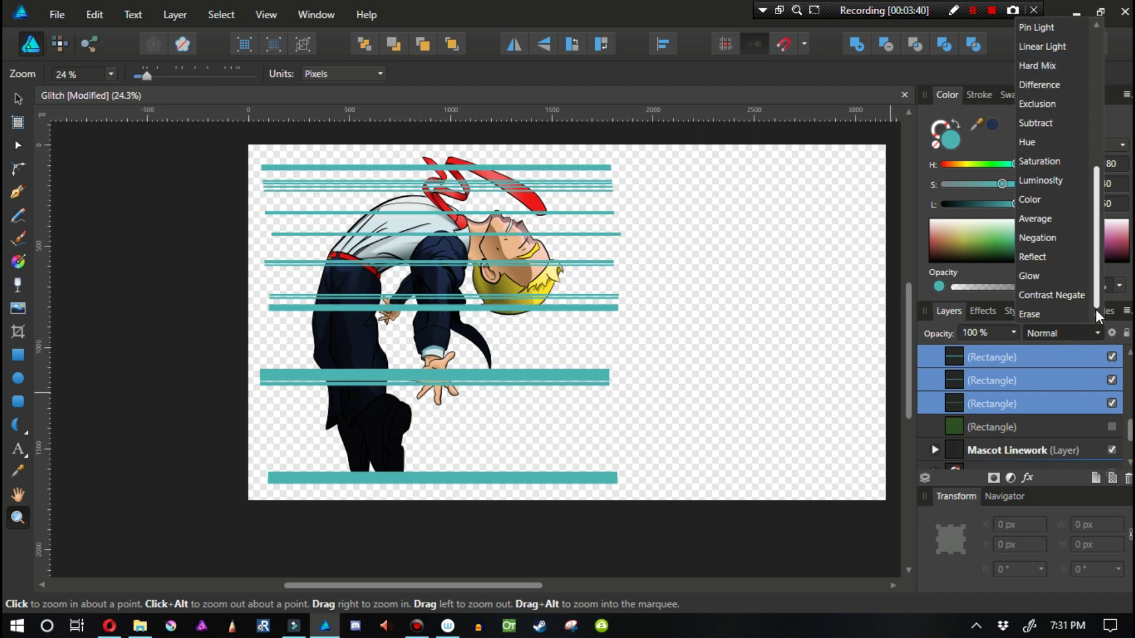
left_click(1069, 316)
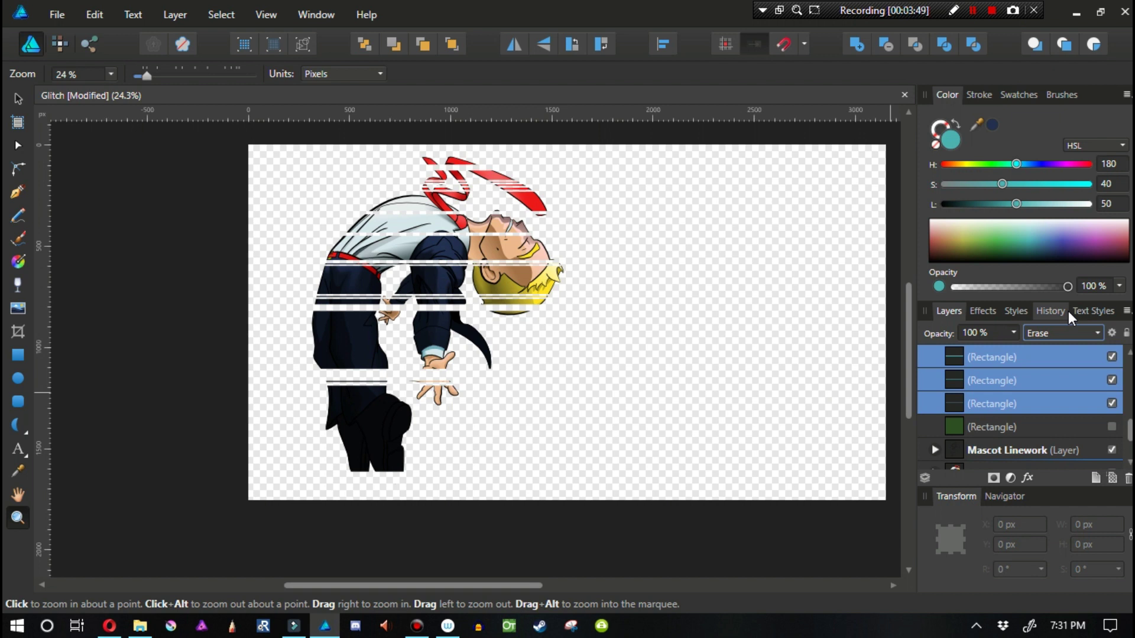
- Move the two adjacent erase bars from the mascot's outstretched hand up to its sleeve cuff
left_click_drag(416, 401, 485, 402)
key("v")
left_click_drag(314, 195, 353, 312)
key("ctrl+d")
left_click(350, 330)
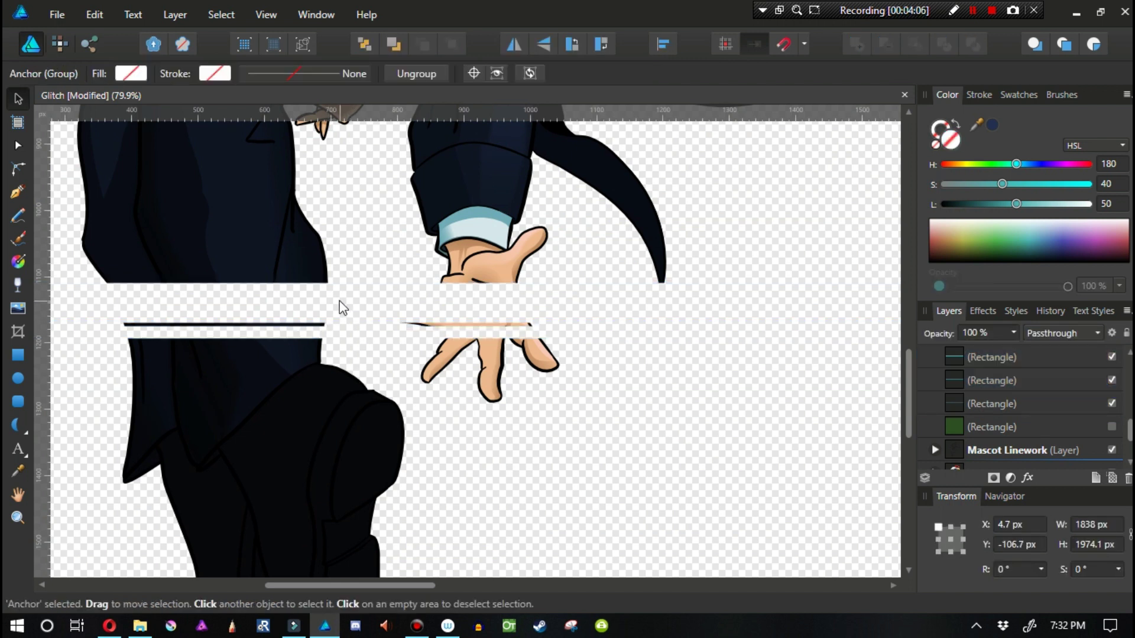
left_click(368, 315)
left_click(378, 333, "shift")
left_click_drag(329, 305, 337, 190)
key("z")
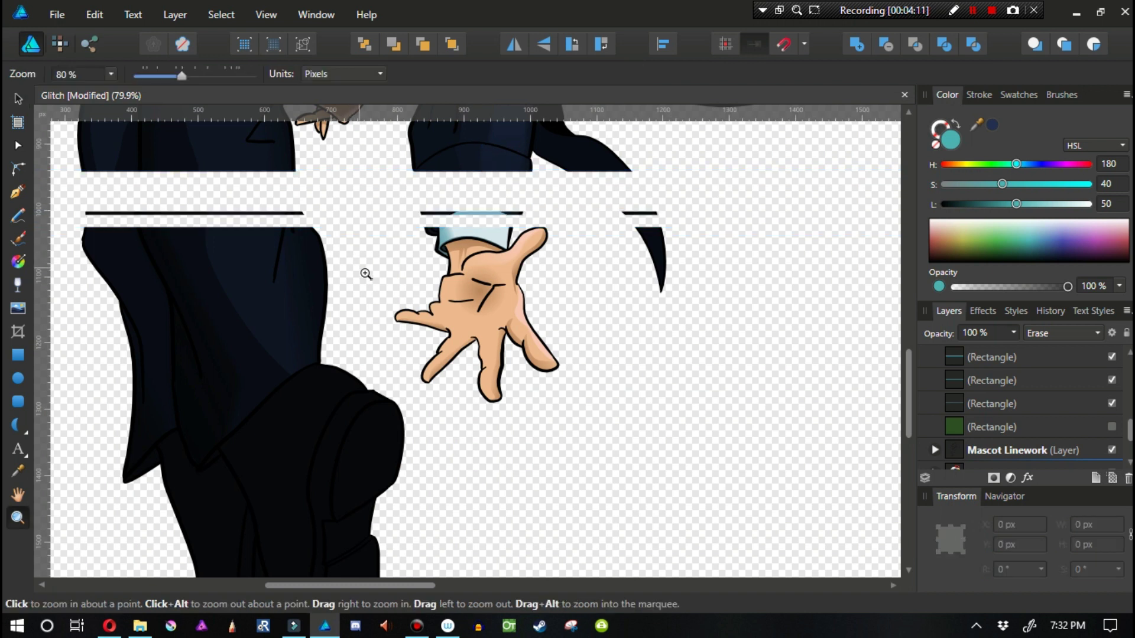